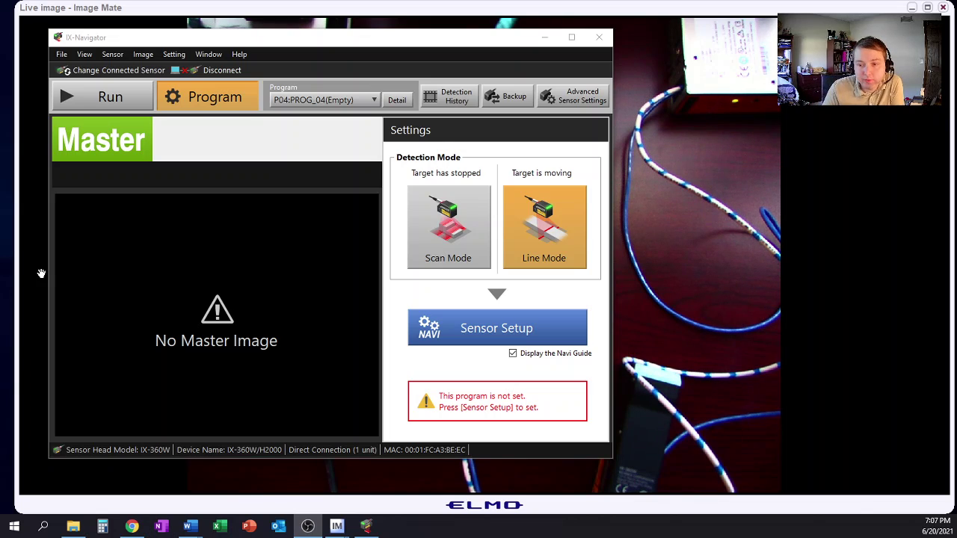
Start sensor setup for P04 and auto-adjust the camera brightness to 102.
left_click(500, 332)
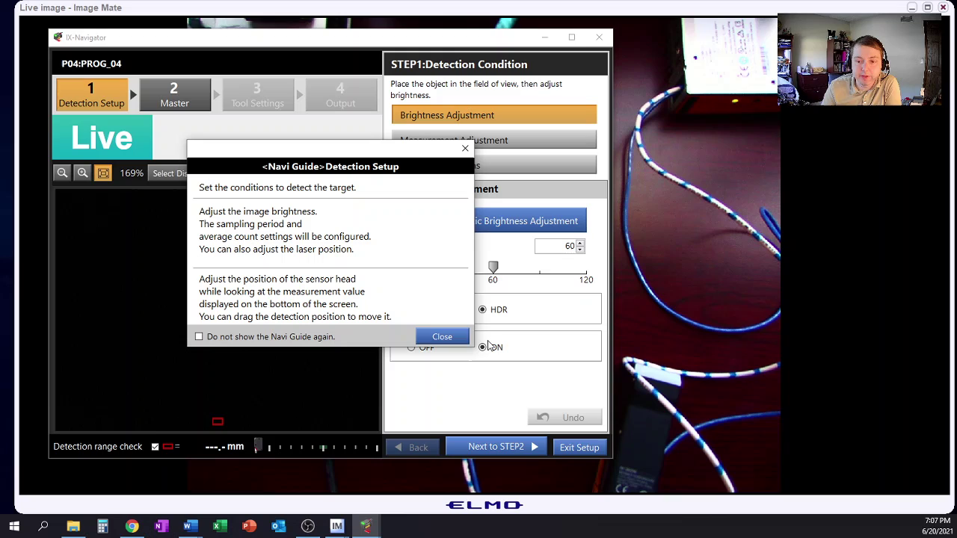
left_click(443, 337)
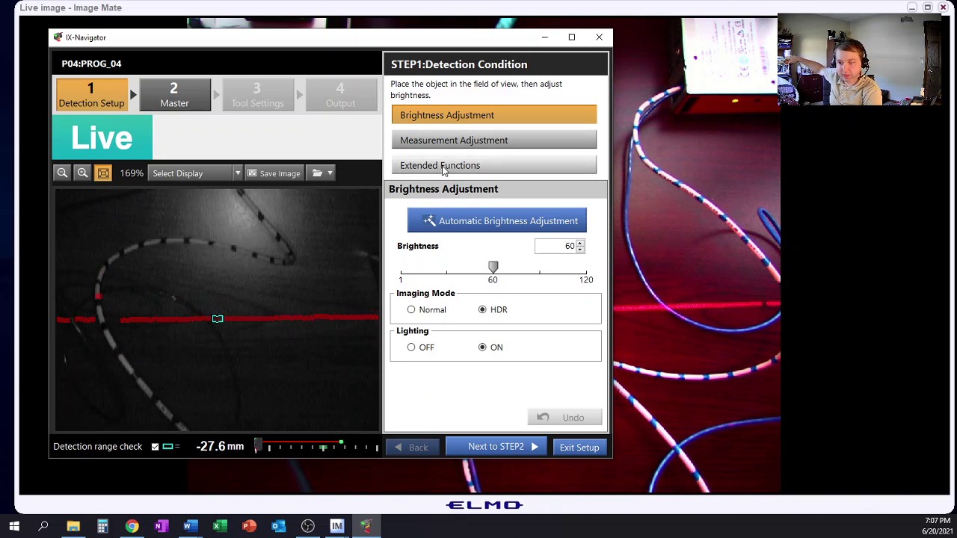
left_click(462, 222)
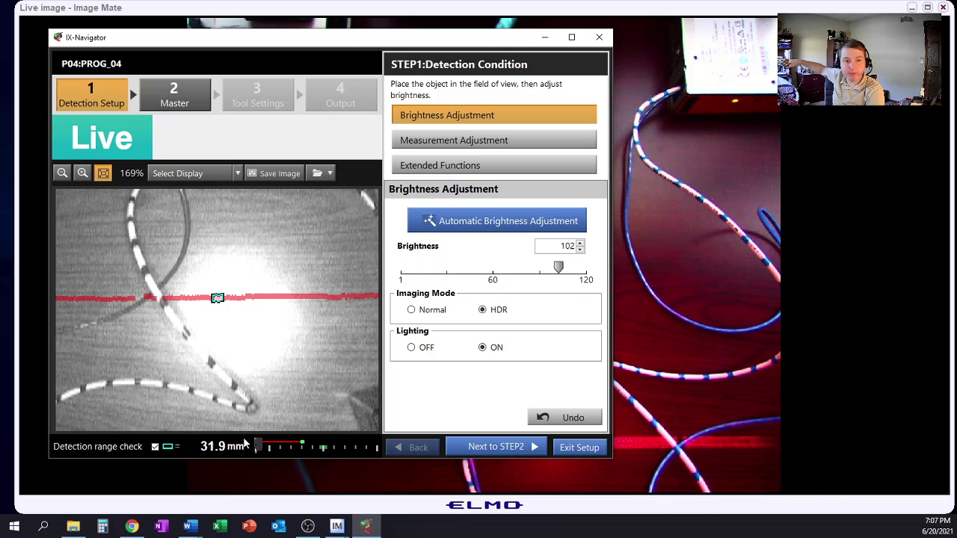
In Measurement Adjustment, shift the laser position slider off-centre and then back toward centre.
left_click(432, 144)
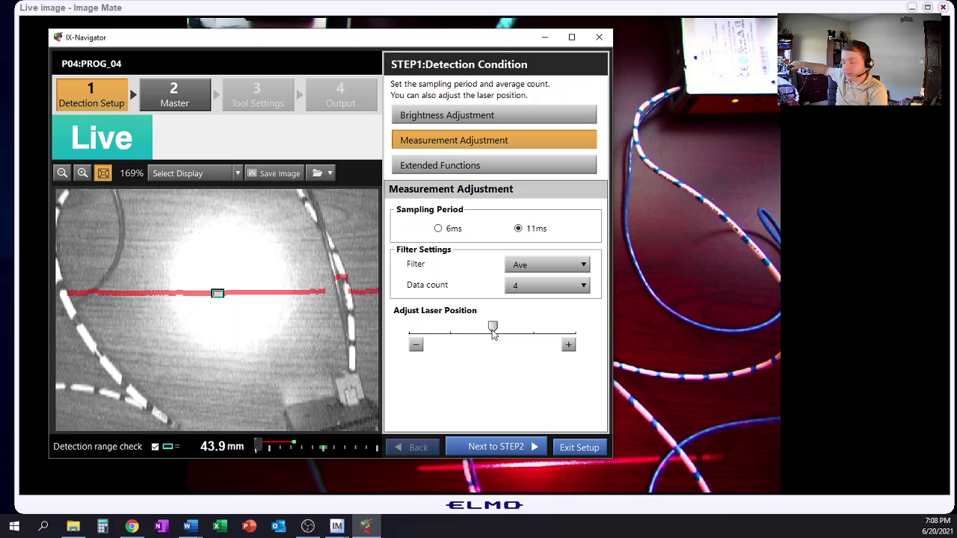
left_click_drag(493, 329, 436, 358)
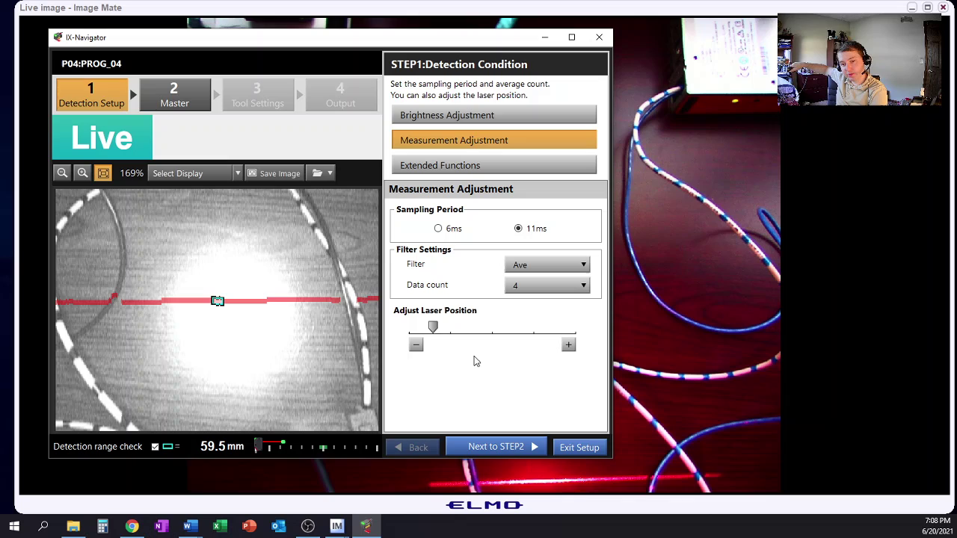
left_click_drag(437, 333, 494, 332)
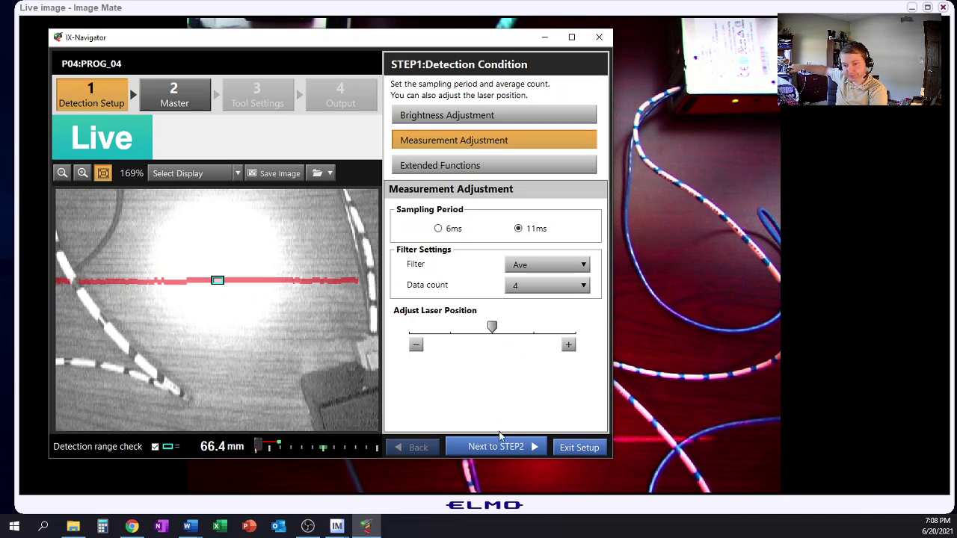
Register the current camera view as the master image and advance to STEP3 Tool Settings.
left_click(511, 451)
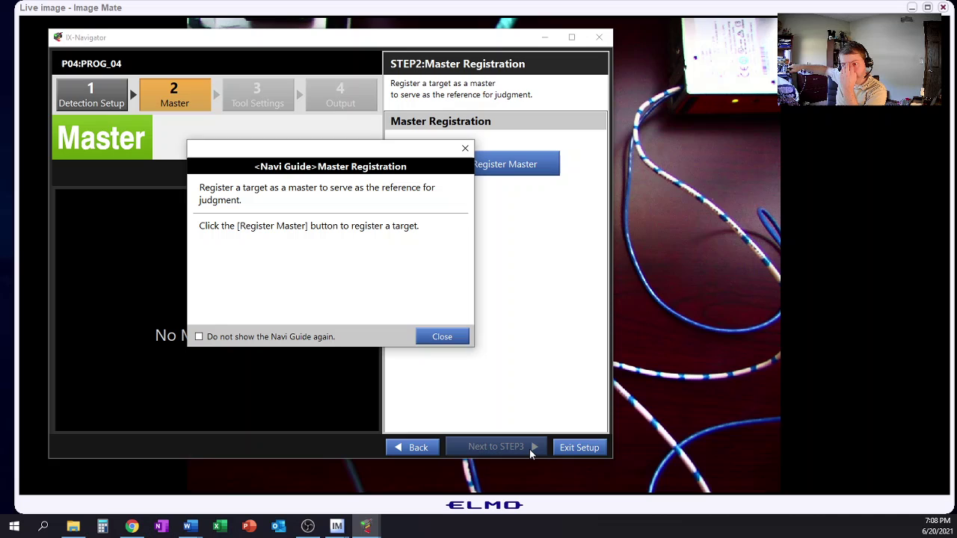
left_click(428, 337)
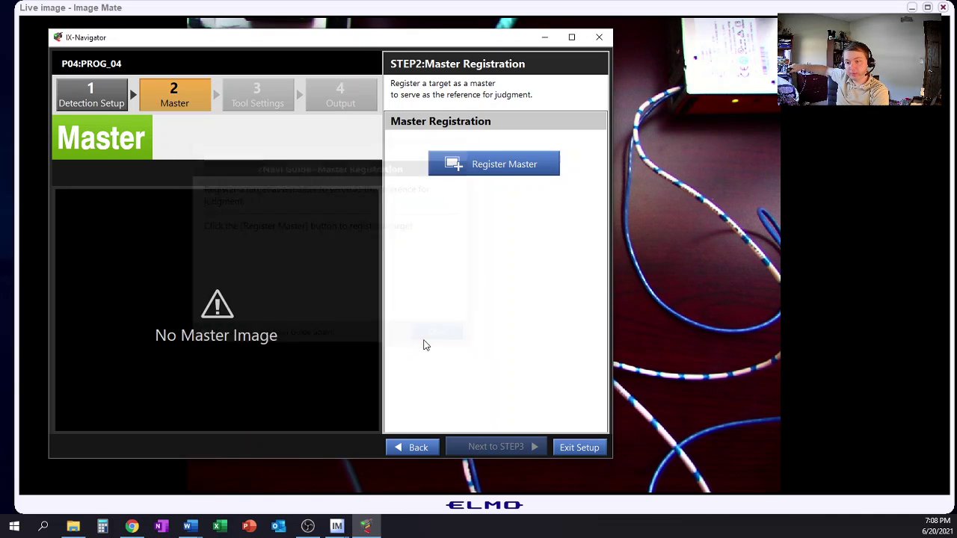
left_click(478, 171)
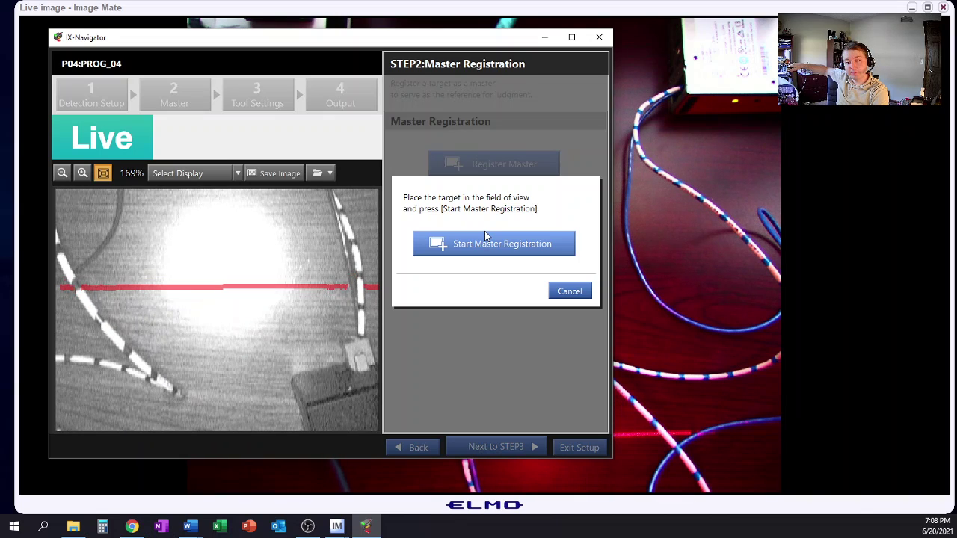
left_click(485, 239)
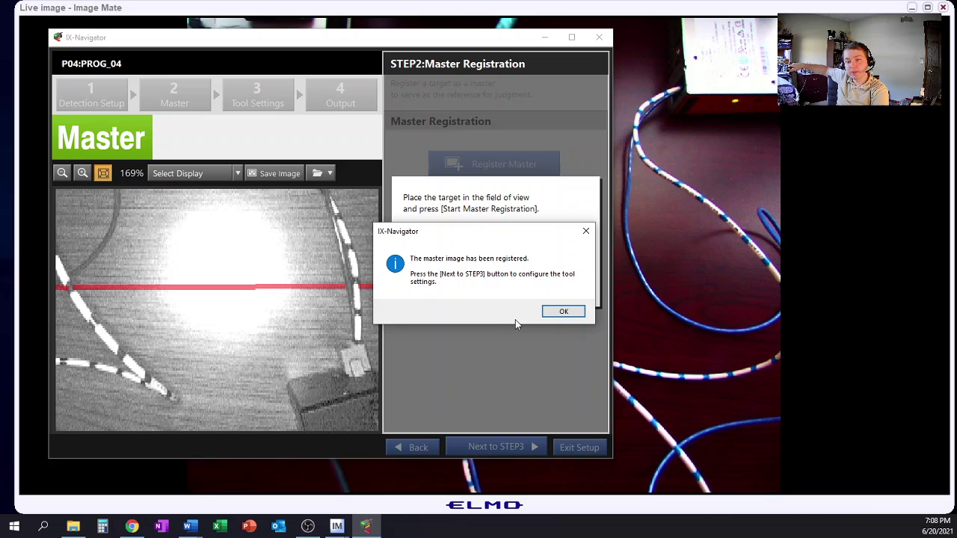
left_click(561, 311)
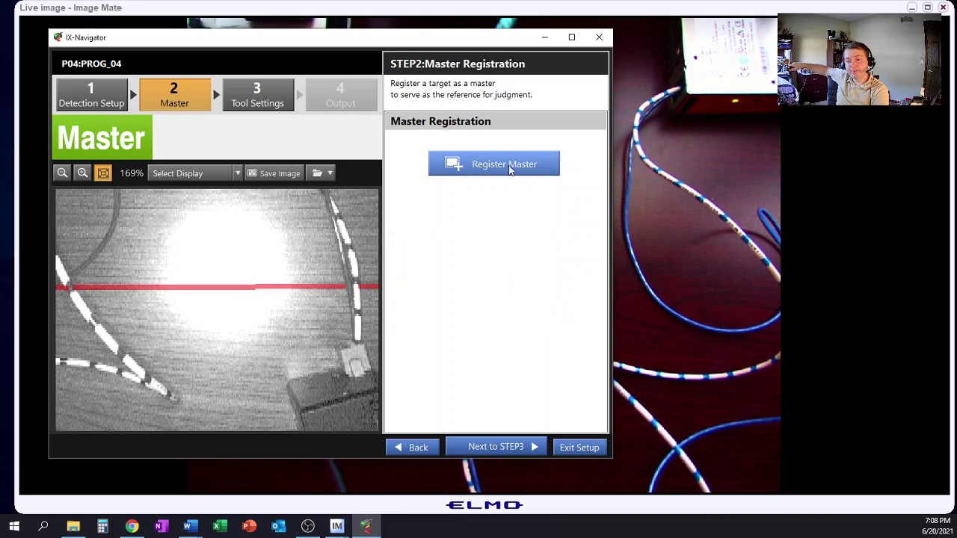
left_click(501, 441)
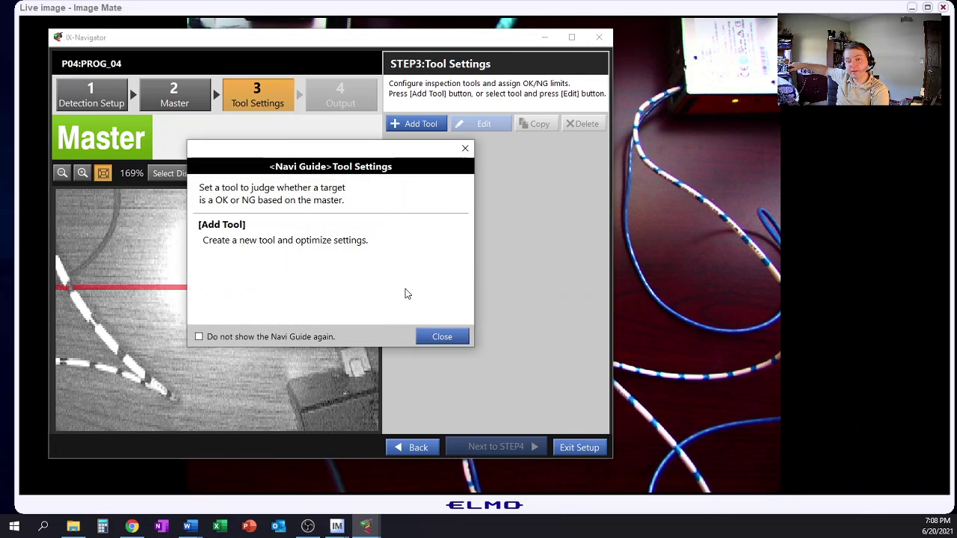
Add a Height tool from Basic Tools as Tool01.
left_click(442, 337)
left_click(438, 127)
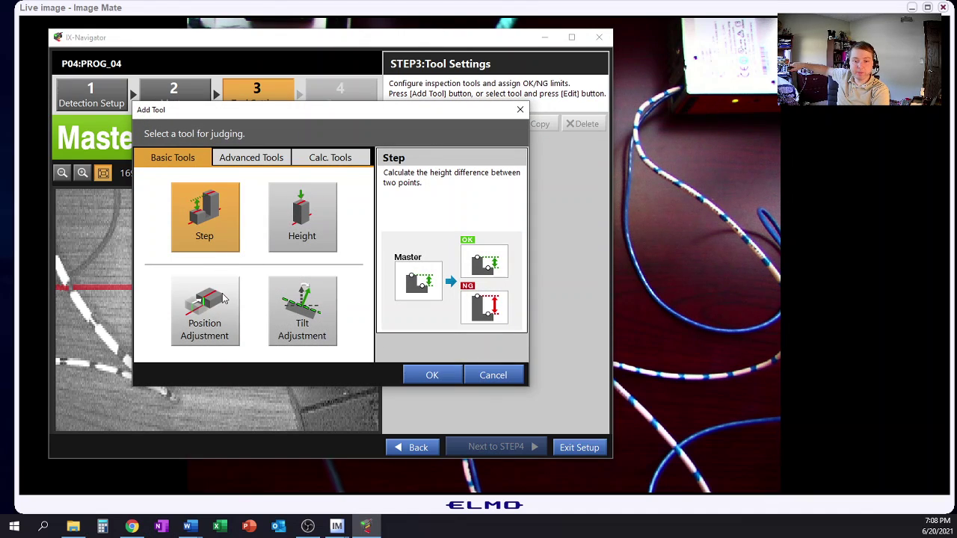
left_click(267, 158)
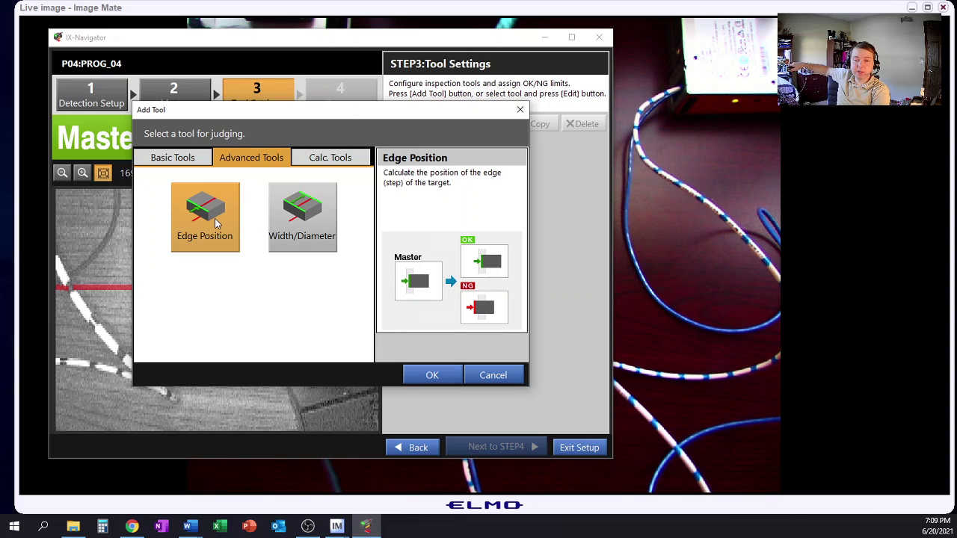
left_click(350, 154)
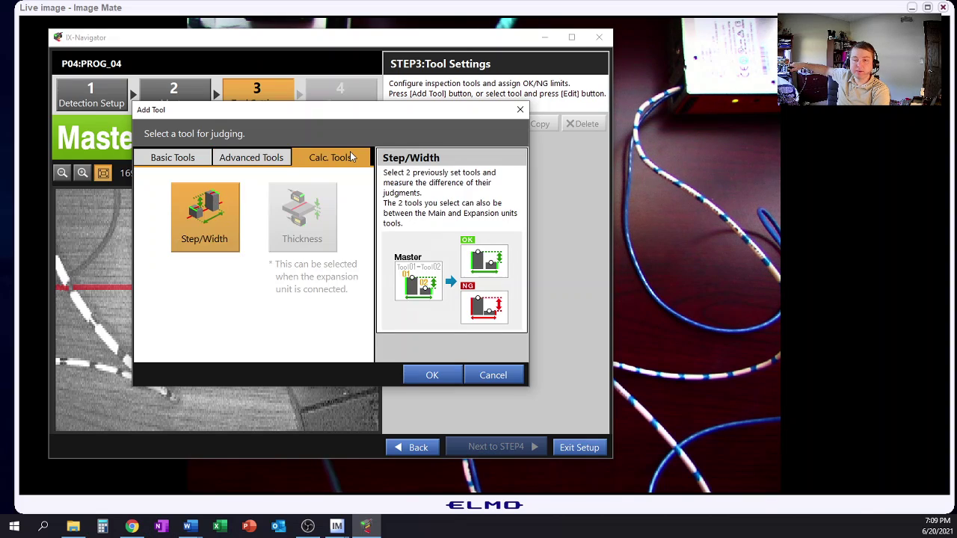
left_click(187, 157)
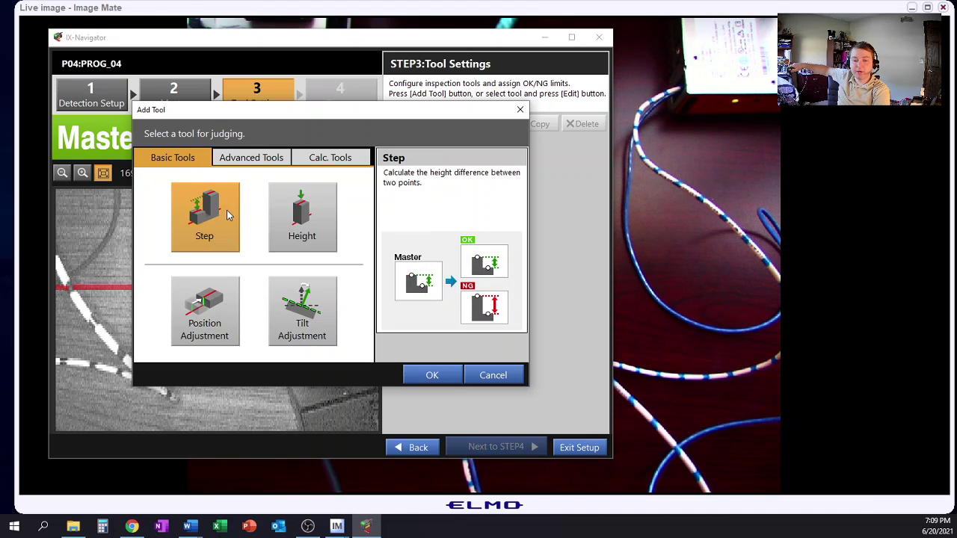
left_click(287, 229)
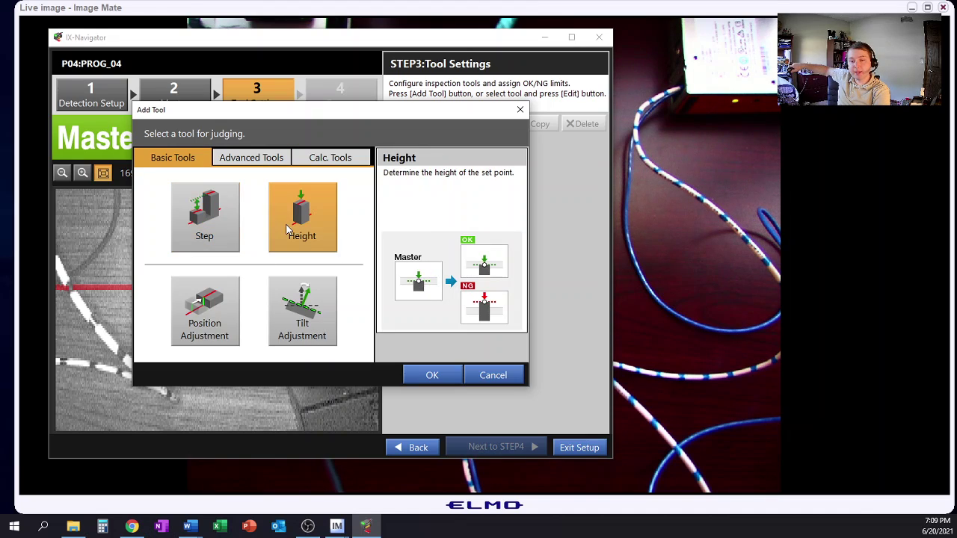
left_click(422, 373)
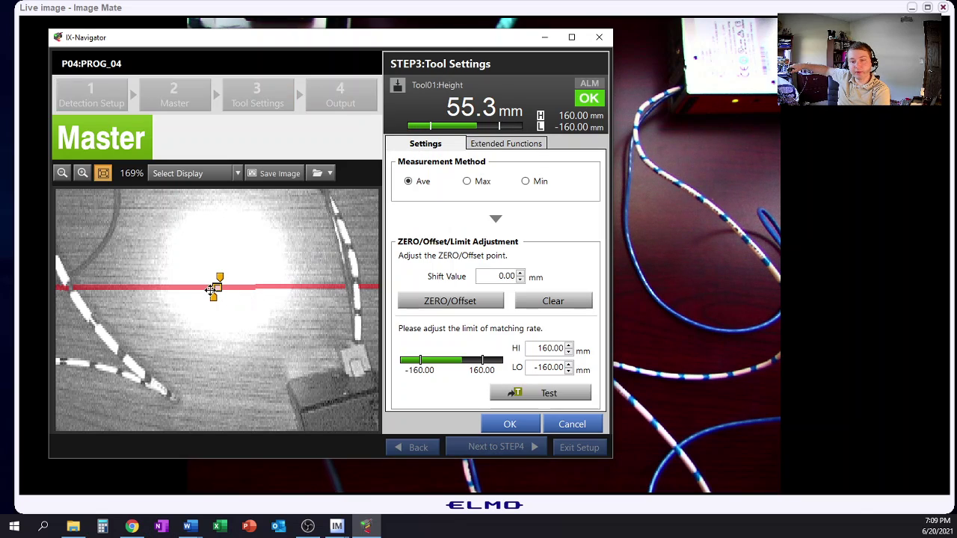
Move Tool01's measuring point left on the laser line, then add a second Height tool, Tool02.
mouse_move(217, 286)
left_mouse_down()
mouse_move(128, 280)
mouse_move(115, 303)
mouse_move(136, 301)
left_mouse_up()
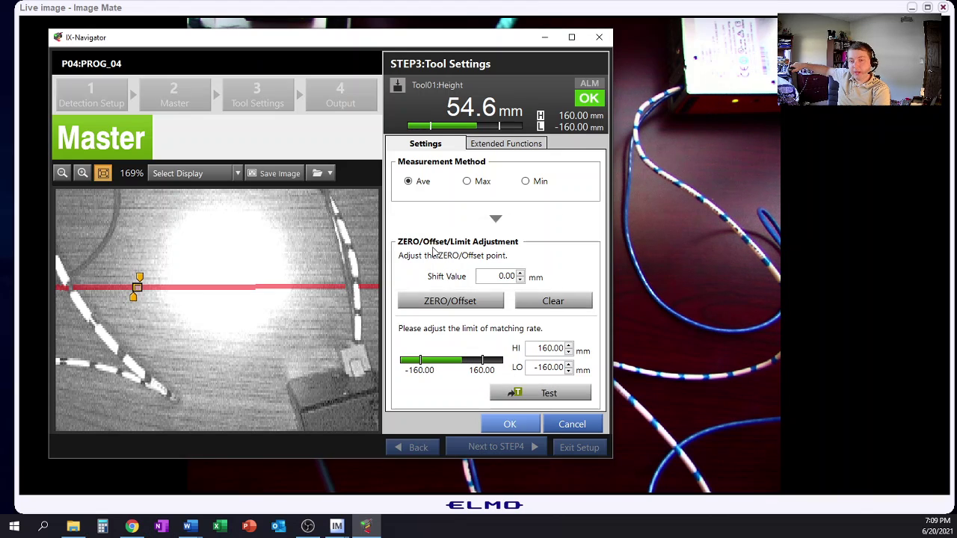
key("Return")
left_click(404, 124)
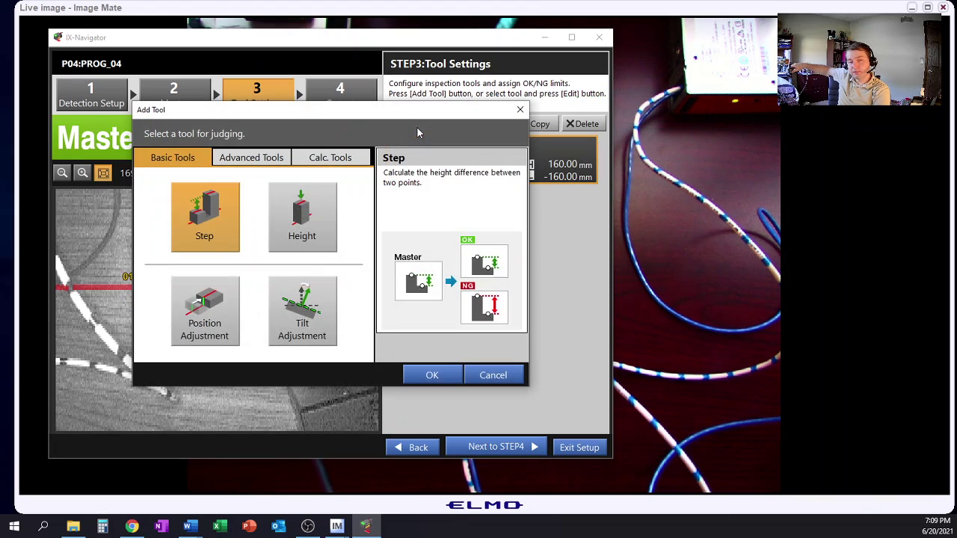
left_click(288, 244)
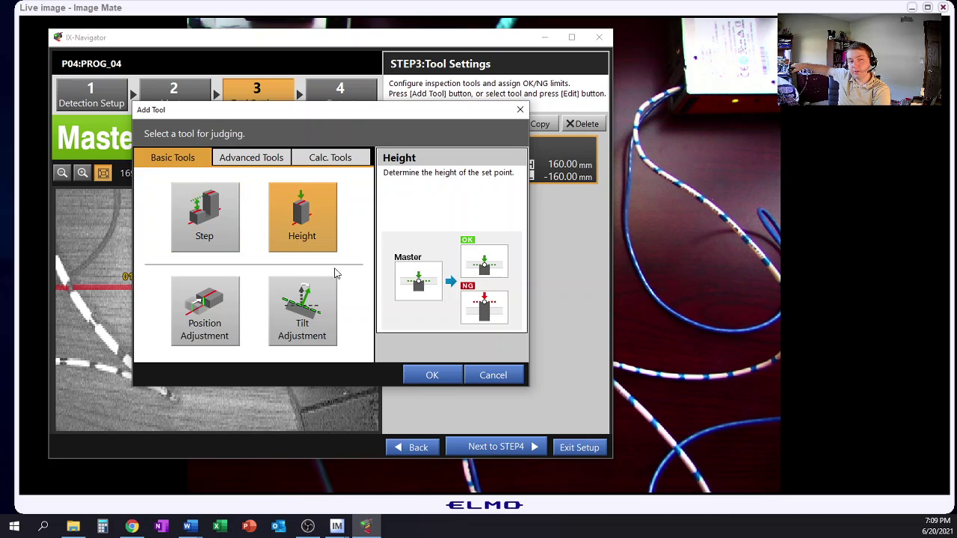
left_click(452, 383)
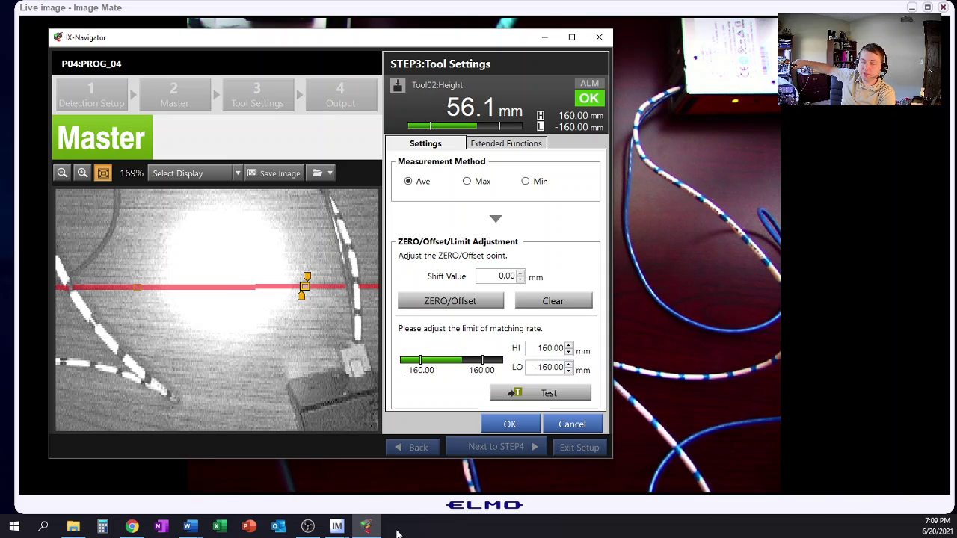
left_click(521, 427)
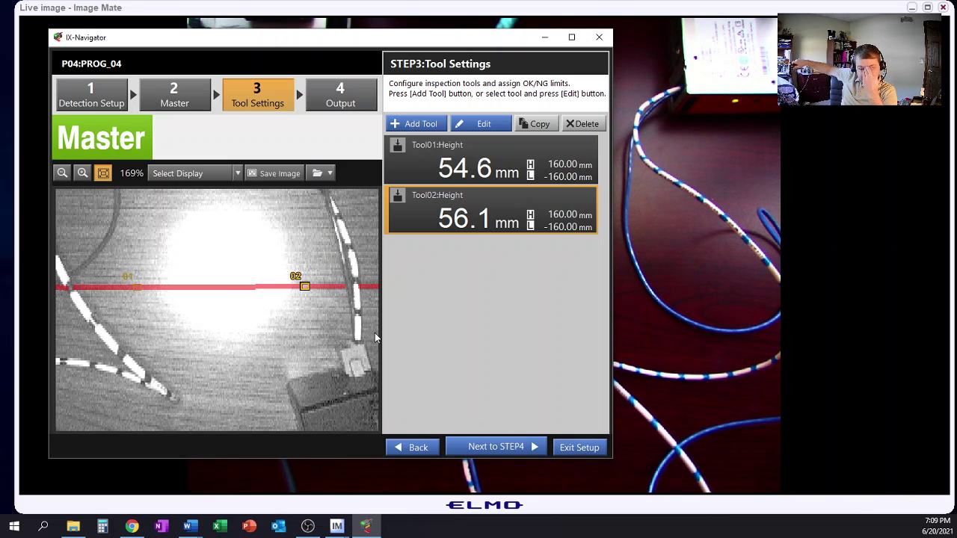
Set OUT1 and OUT2 to OFF in output assignment, then complete setup and save P04.
left_click(514, 450)
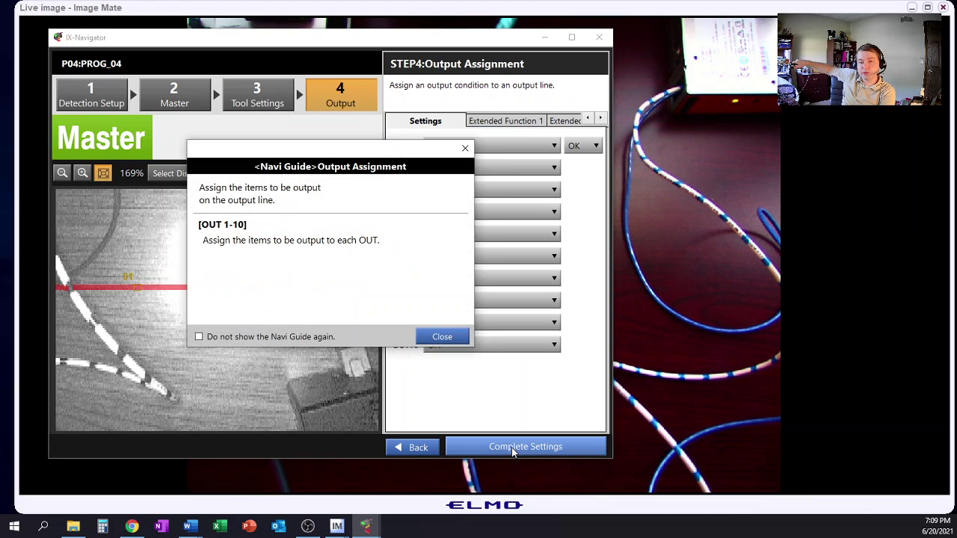
left_click(430, 340)
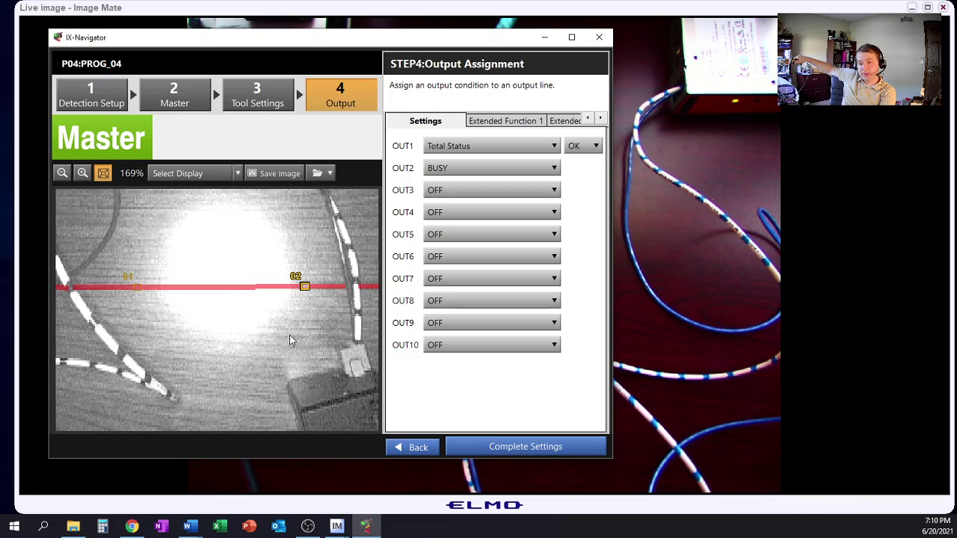
left_click(475, 146)
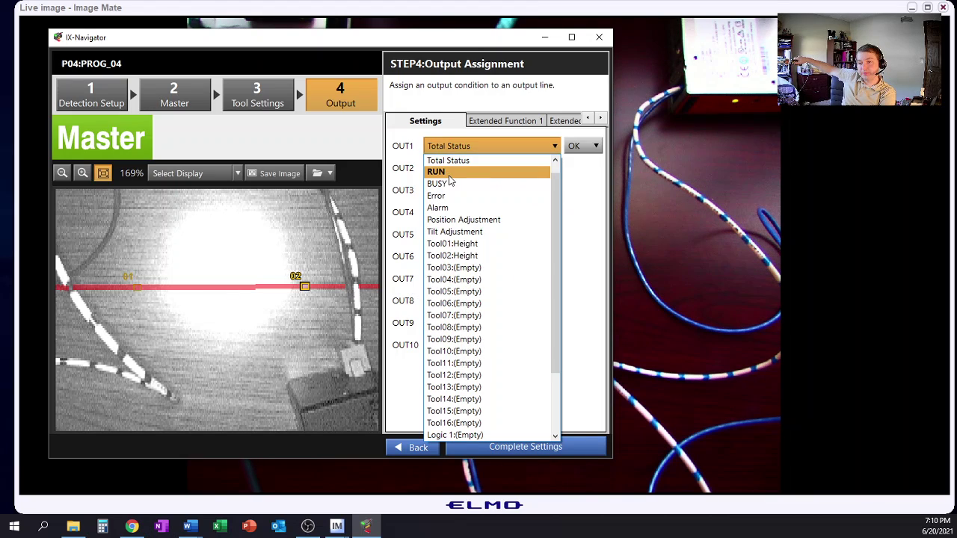
left_click(455, 160)
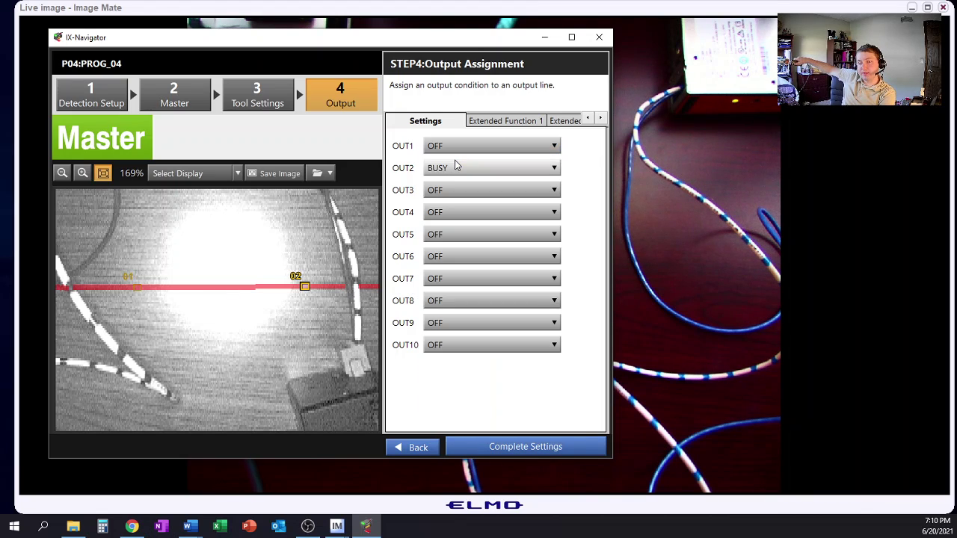
left_click(458, 165)
scroll(468, 193, "up", 1)
left_click(477, 184)
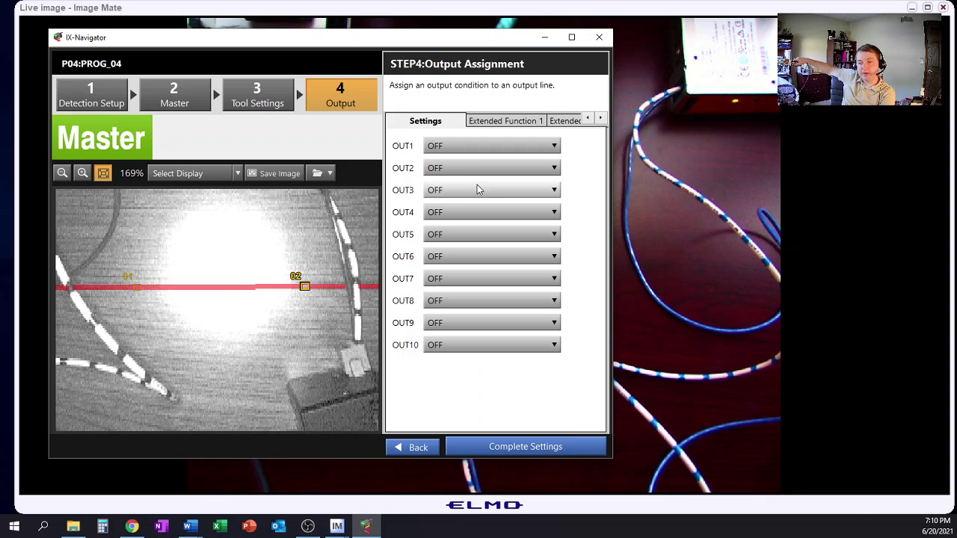
left_click(552, 451)
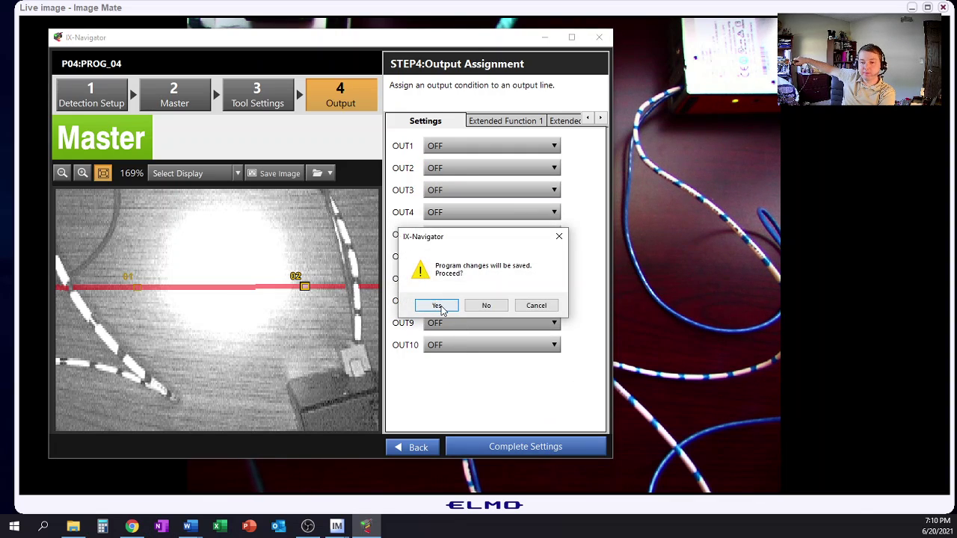
left_click(439, 306)
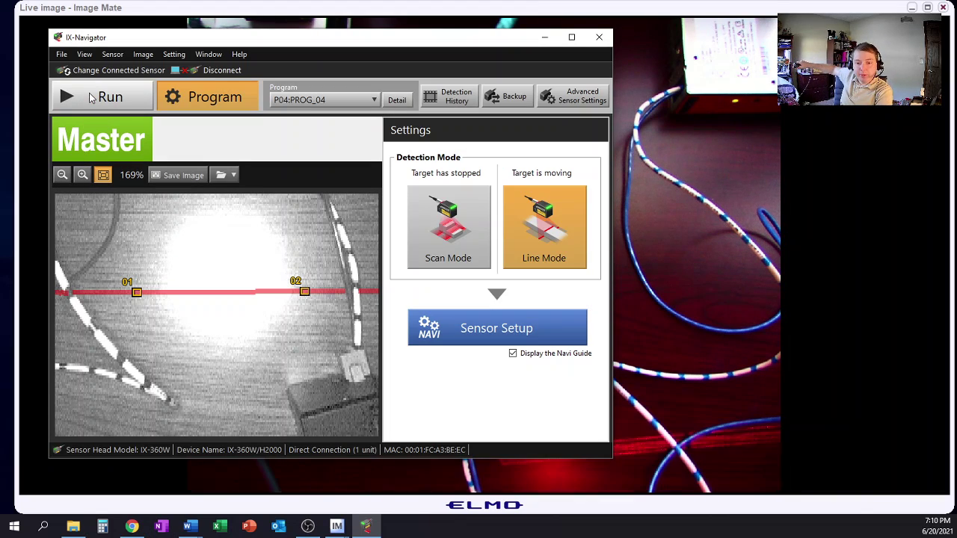
Run P04 live so Tool01 and Tool02 give OK/NG judgments.
left_click(92, 97)
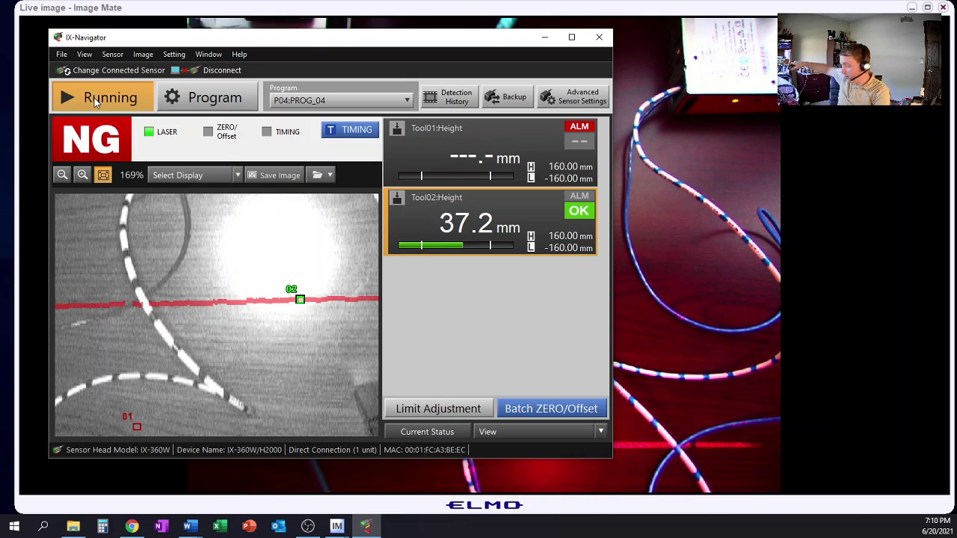